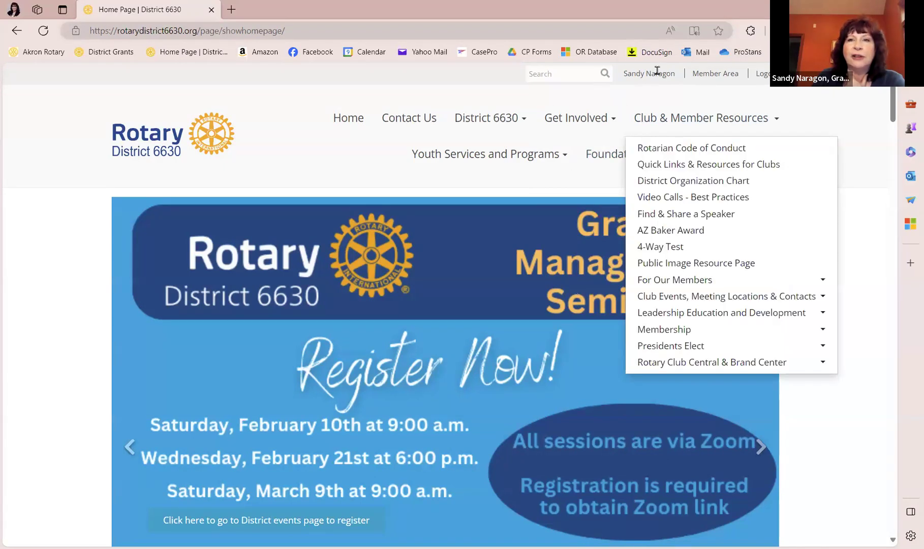
# Step: Open the Grant Management Toolbox from the Foundation section's Grant Materials & Module and skim the Grant Management Materials page
pyautogui.moveTo(612, 155)
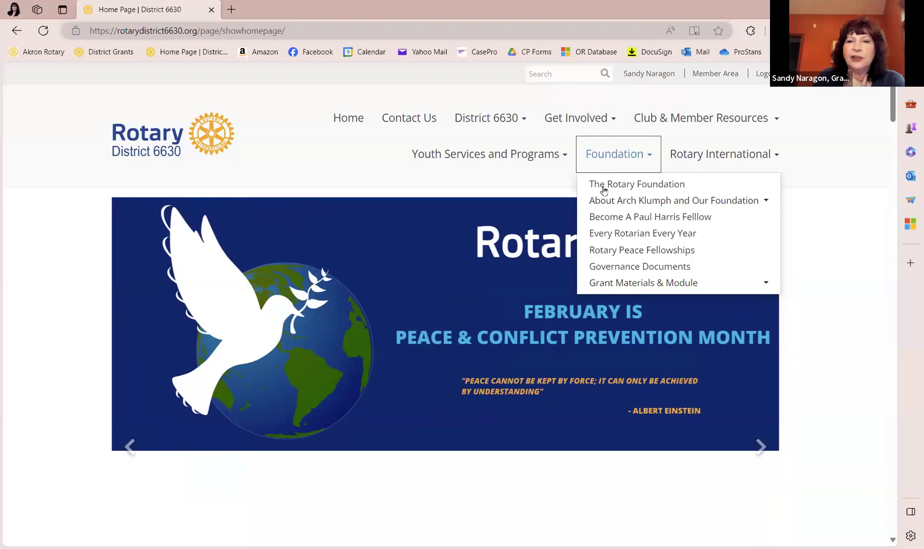
pyautogui.moveTo(607, 285)
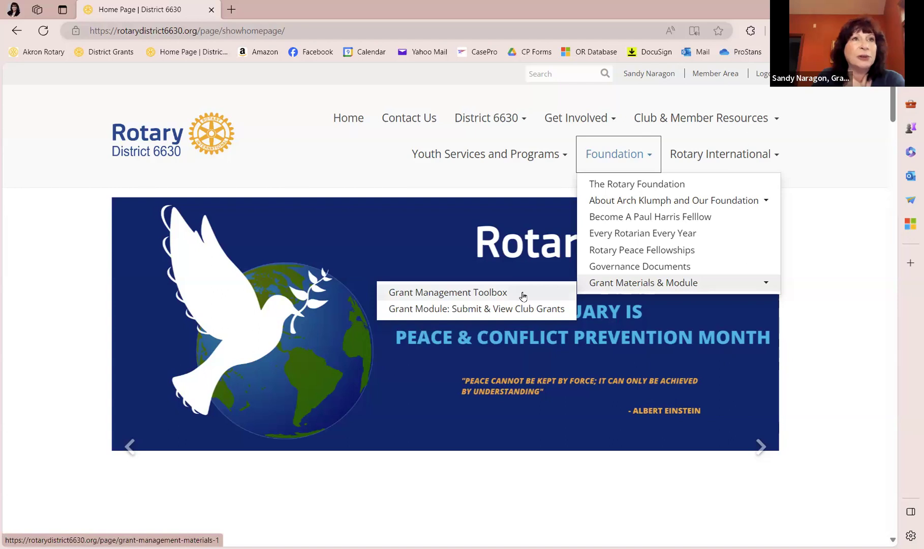
pyautogui.click(486, 297)
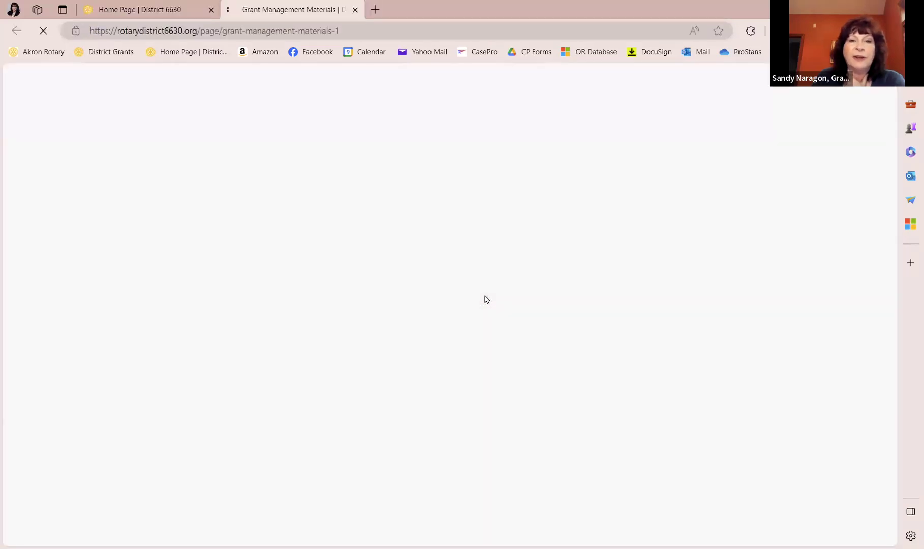
pyautogui.scroll(-10, 485, 300)
pyautogui.scroll(15, 485, 302)
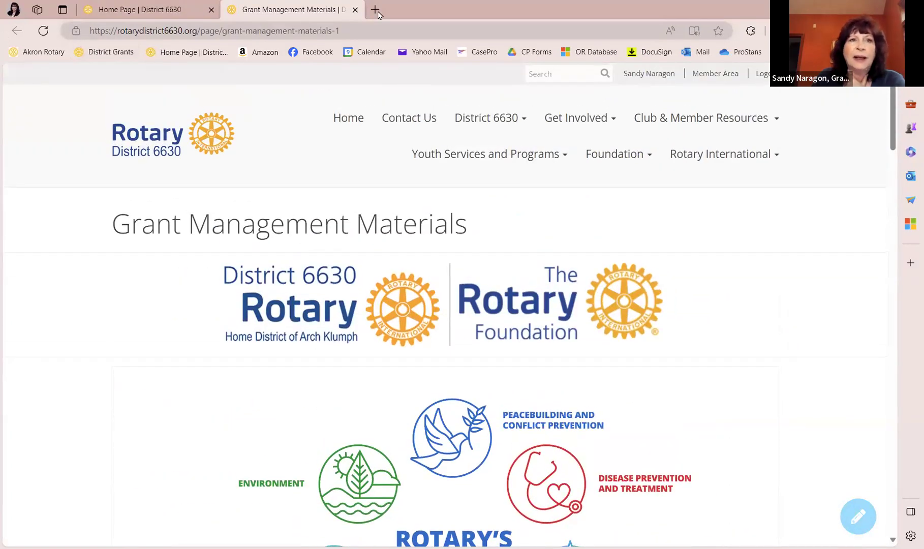
# Step: Return to the District 6630 home page and open Grant Module: Submit & View Club Grants
pyautogui.click(203, 10)
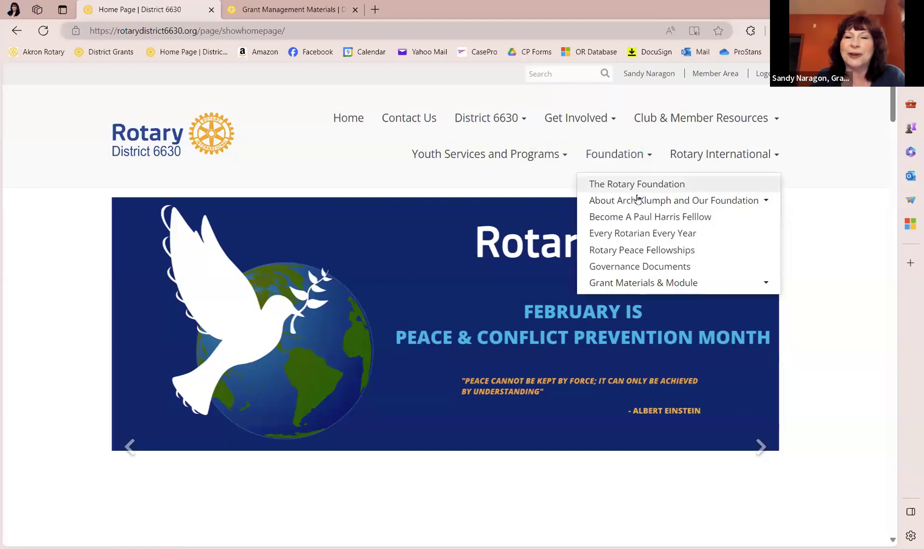
pyautogui.moveTo(652, 283)
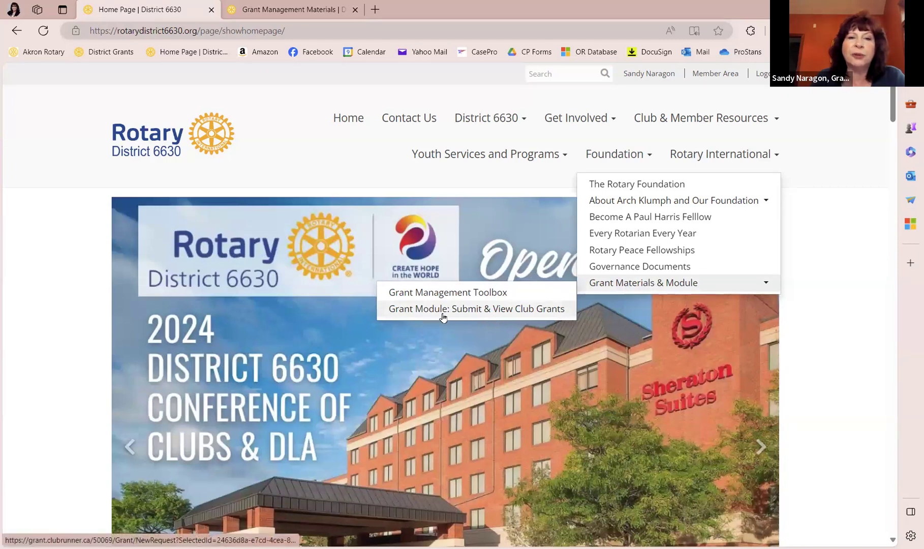
pyautogui.click(442, 316)
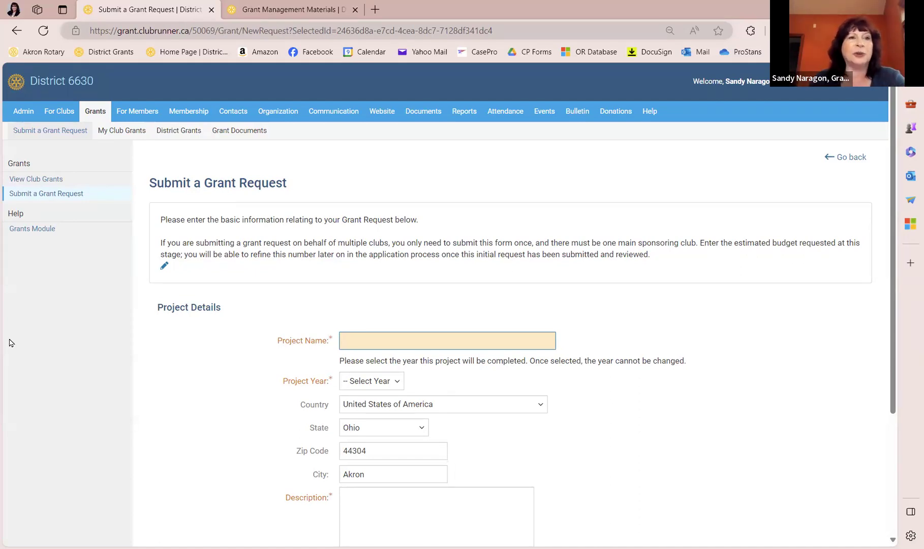
# Step: Review the project detail fields on the Submit a Grant Request form
pyautogui.scroll(-1, 196, 305)
pyautogui.scroll(1, 195, 307)
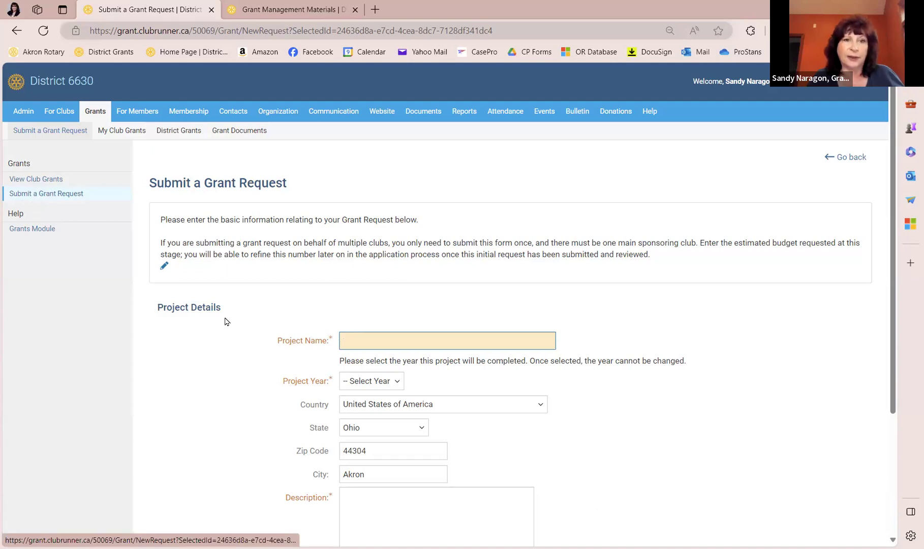
pyautogui.scroll(-3, 633, 338)
pyautogui.scroll(3, 634, 341)
pyautogui.scroll(-3, 634, 342)
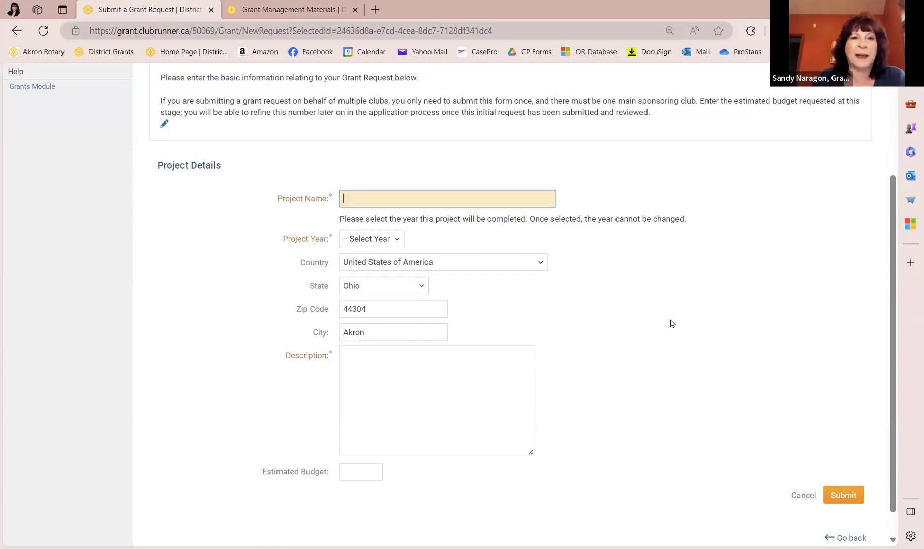
pyautogui.scroll(3, 666, 326)
# Step: Show the 2023-24 District Grants dashboard and open the pending request Example - GMS
pyautogui.click(187, 130)
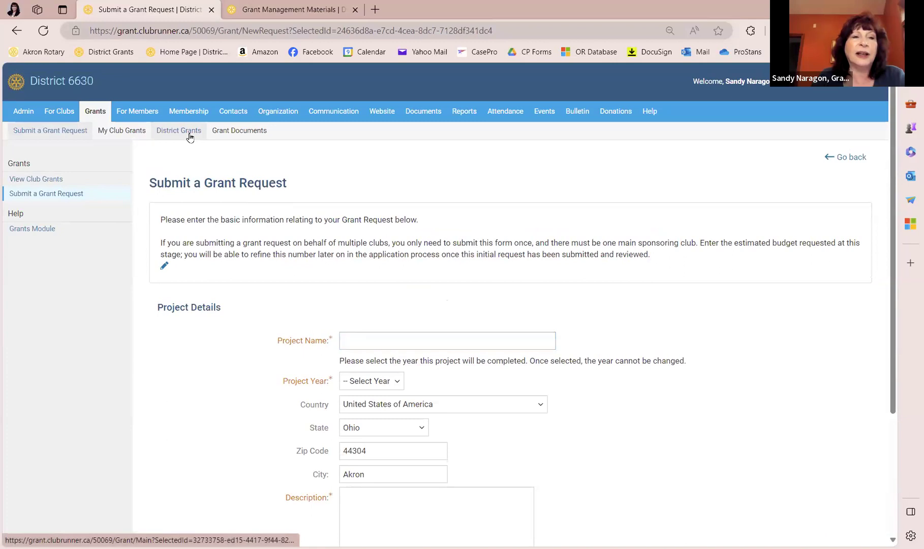
pyautogui.click(470, 390)
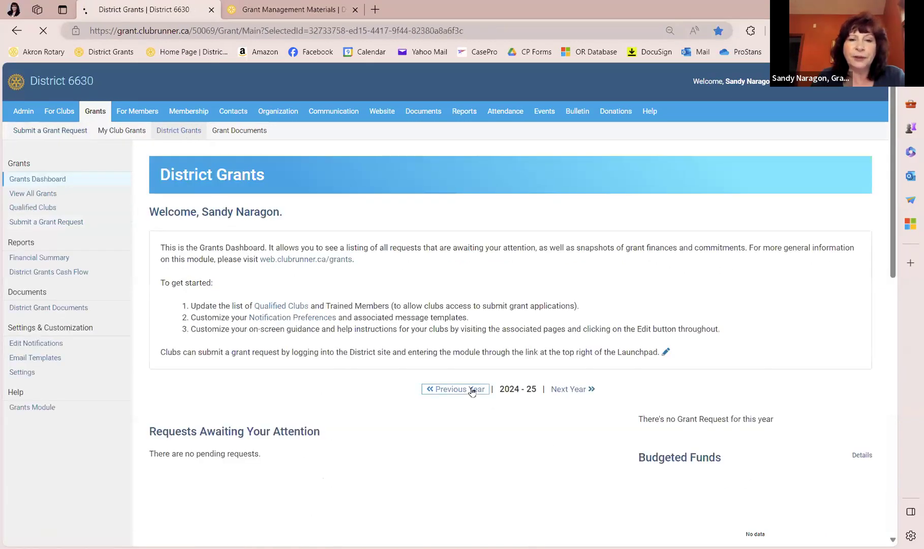
pyautogui.scroll(-2, 448, 394)
pyautogui.click(235, 461)
pyautogui.scroll(-5, 342, 223)
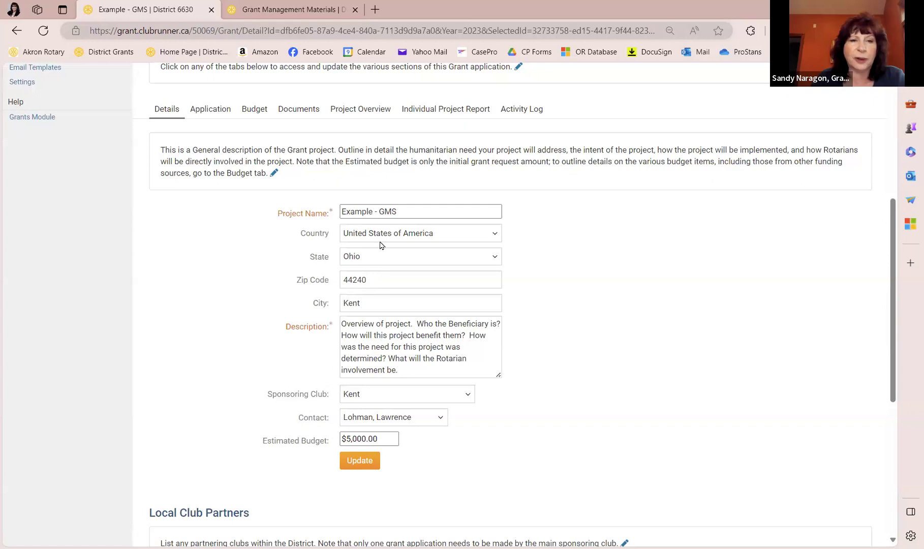
# Step: Review the project details, local club partners and summary of the Example - GMS grant
pyautogui.scroll(-3, 384, 330)
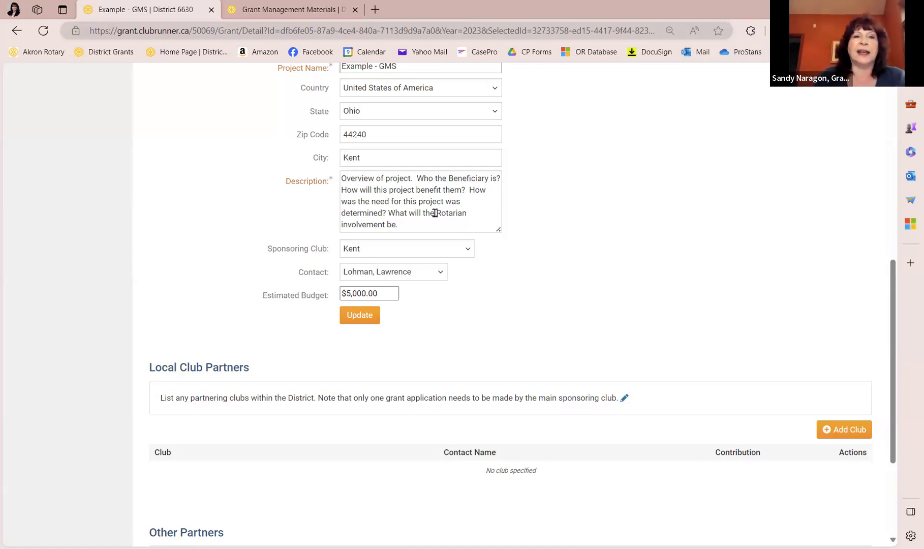
pyautogui.scroll(3, 598, 213)
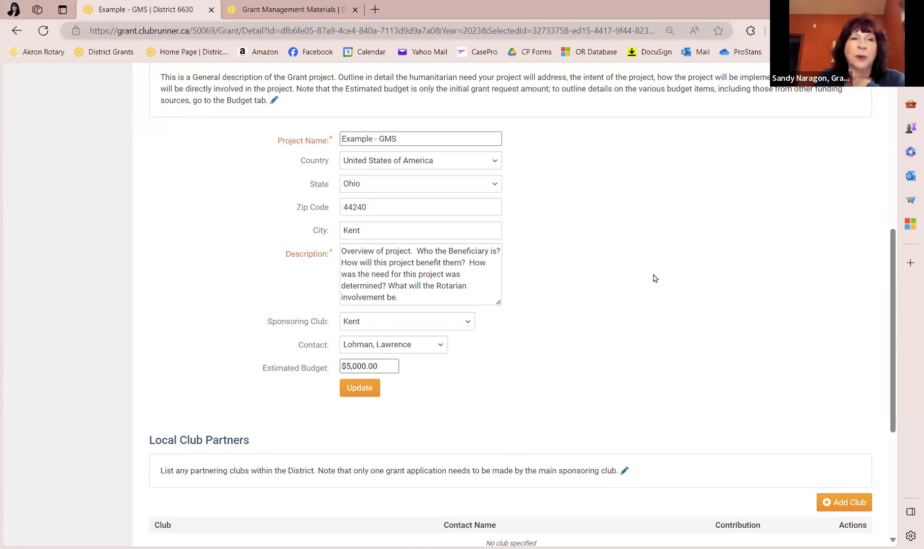
pyautogui.scroll(7, 655, 278)
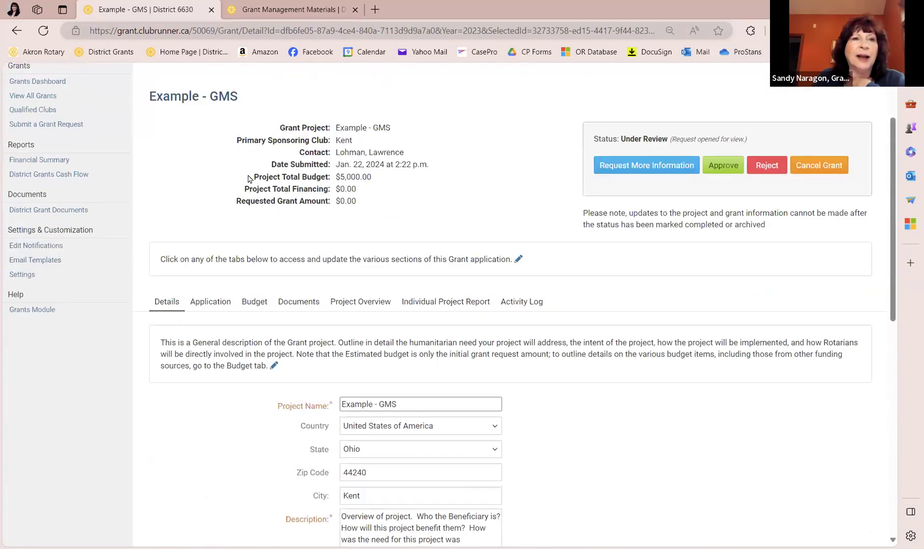
# Step: Go back to the District Grants dashboard and open the list of Funded grants for 2023-24
pyautogui.click(195, 131)
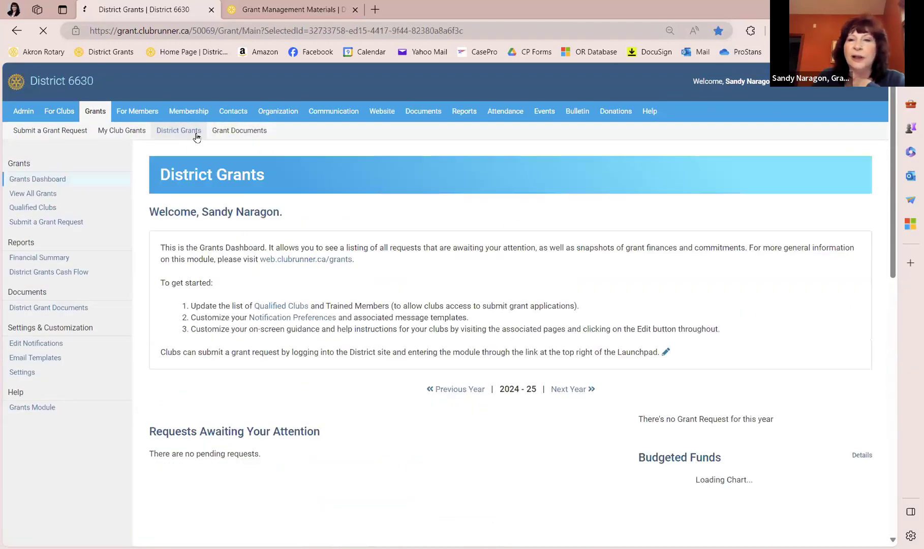
pyautogui.click(459, 390)
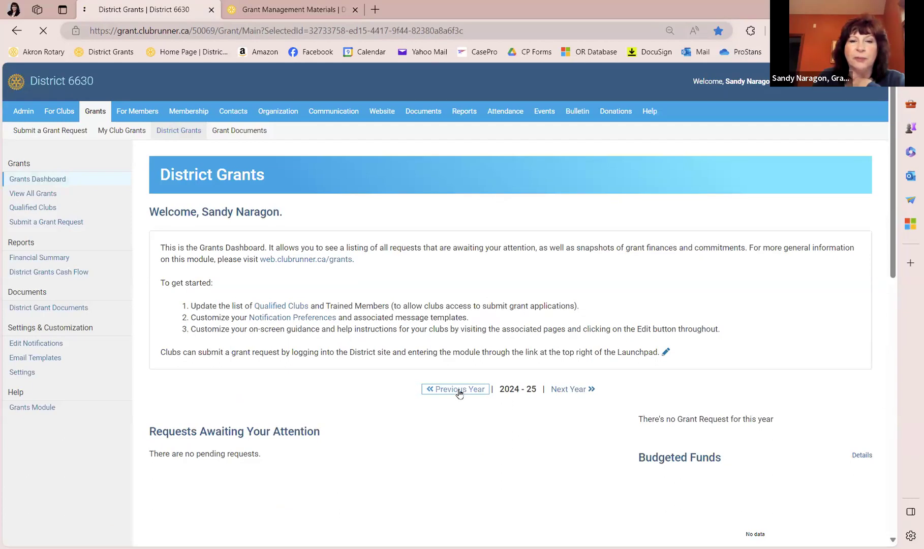
pyautogui.scroll(-4, 459, 391)
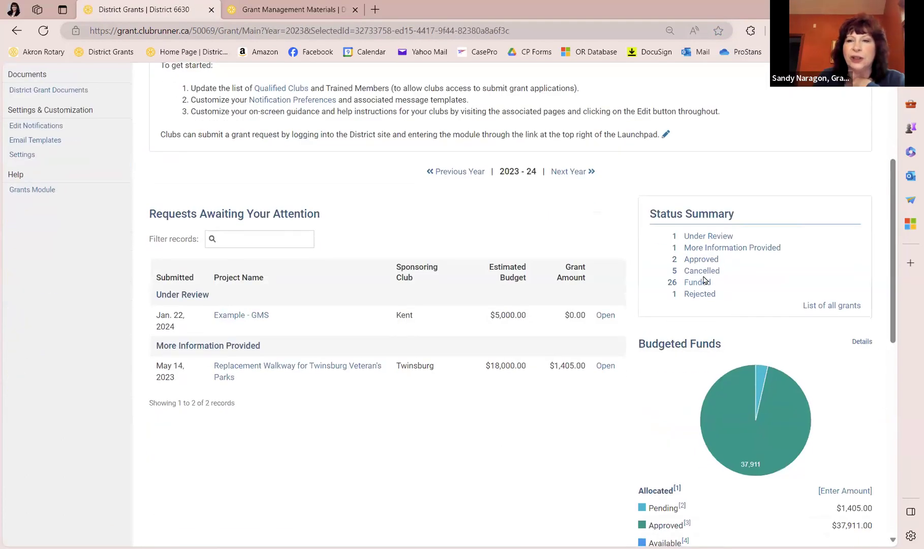
pyautogui.click(697, 282)
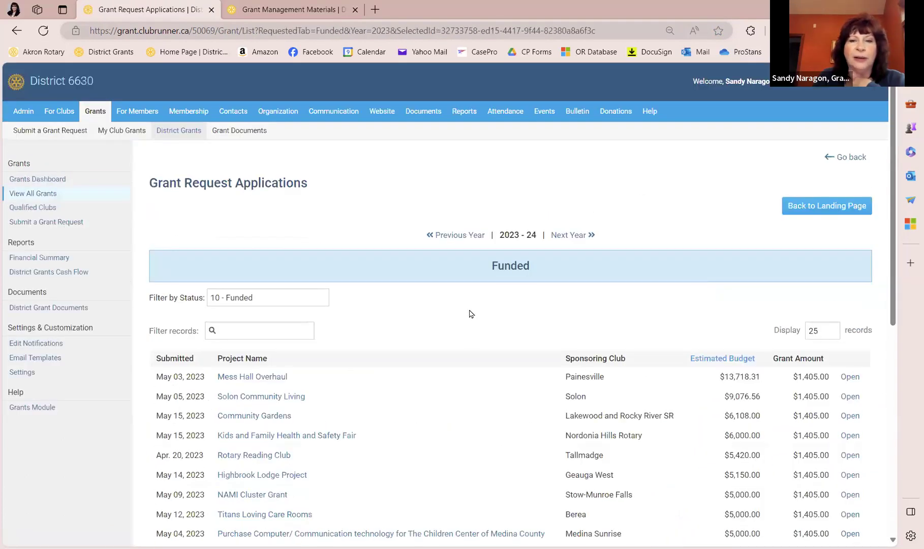
# Step: Sort the funded grants by sponsoring club in descending alphabetical order
pyautogui.click(581, 288)
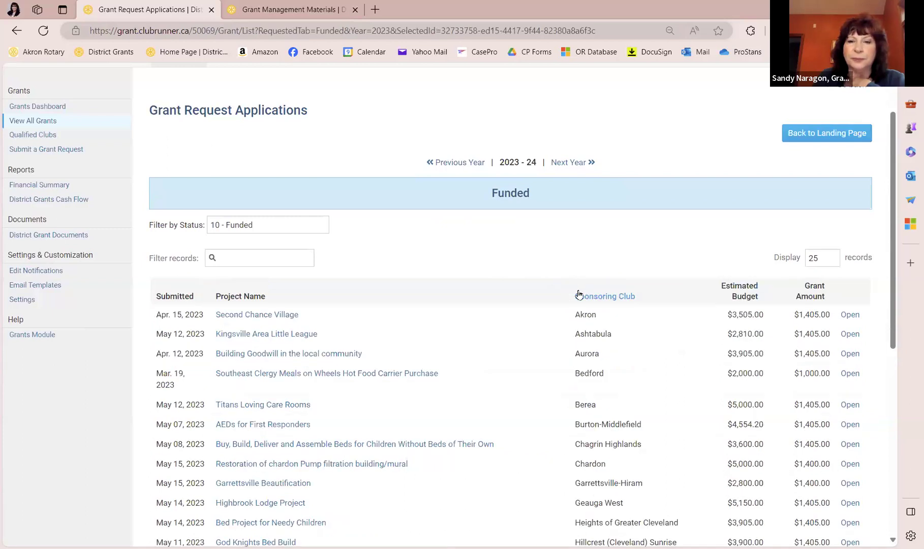
pyautogui.scroll(-4, 597, 342)
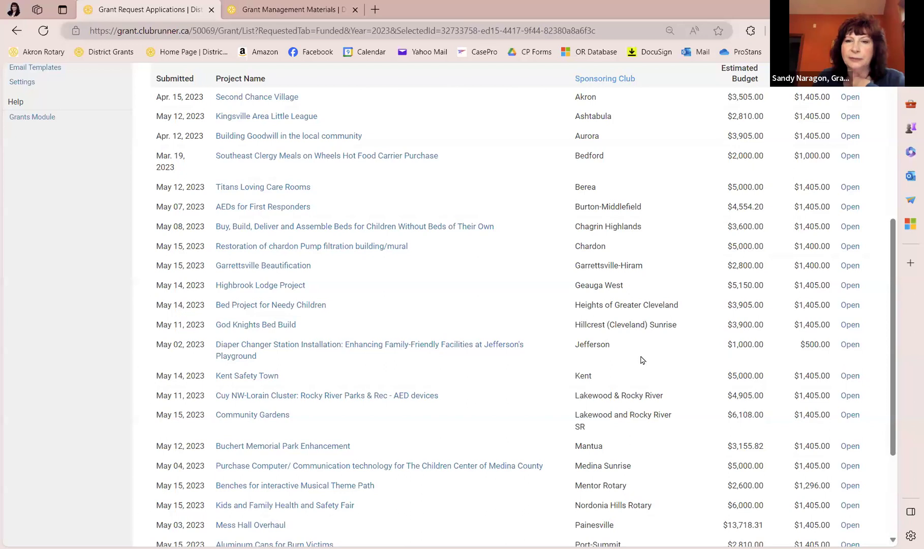
pyautogui.scroll(-3, 642, 359)
pyautogui.scroll(5, 642, 358)
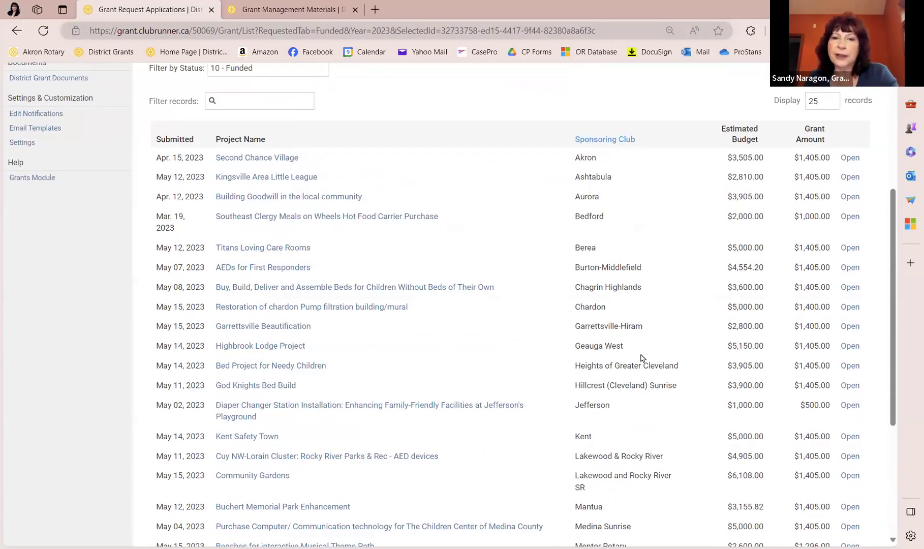
pyautogui.click(588, 140)
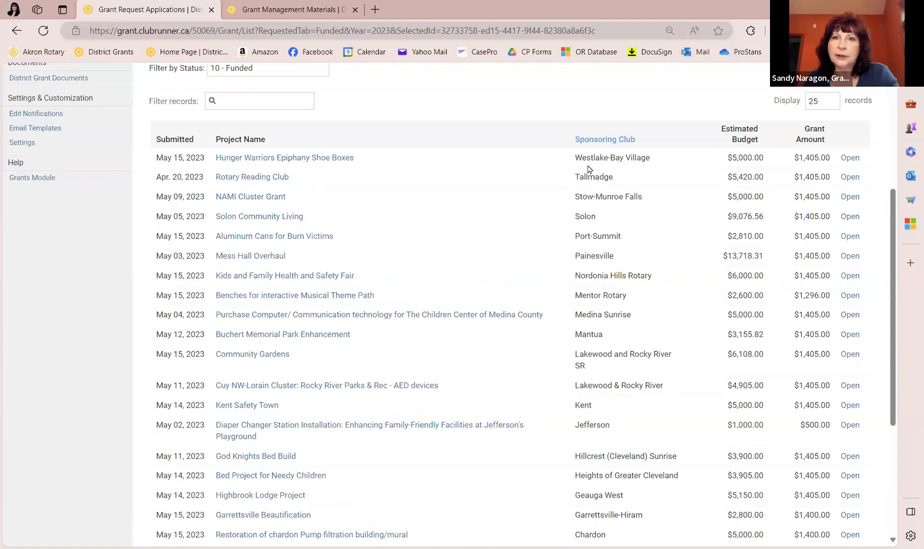
# Step: Open the Hunger Warriors Epiphany Shoe Boxes grant and review its summary and project details
pyautogui.click(331, 162)
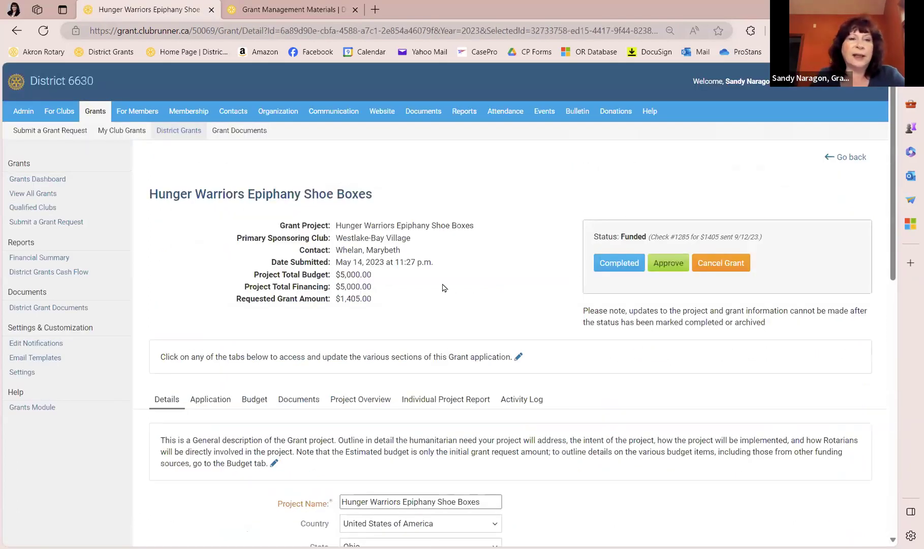
pyautogui.scroll(-3, 348, 259)
pyautogui.scroll(-2, 348, 259)
pyautogui.scroll(5, 188, 251)
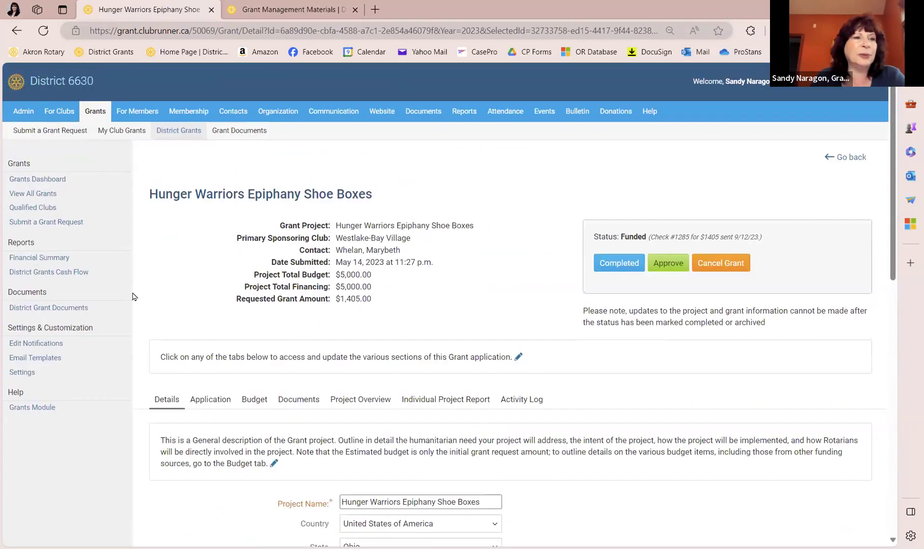
pyautogui.scroll(-7, 188, 251)
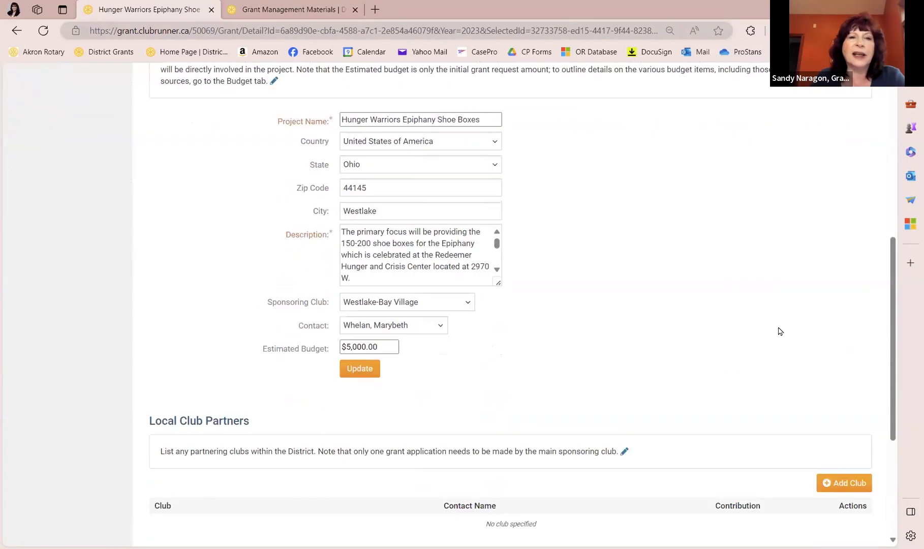
pyautogui.scroll(2, 794, 318)
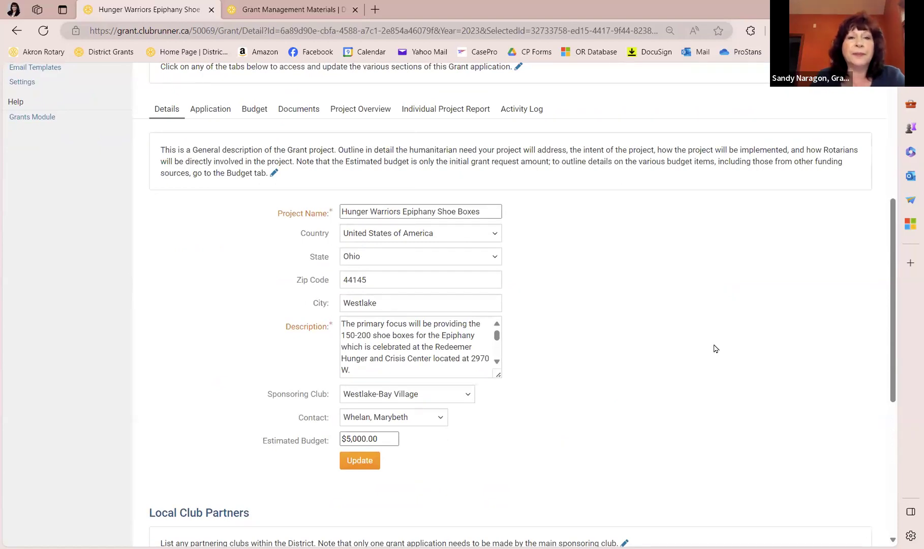
pyautogui.click(481, 215)
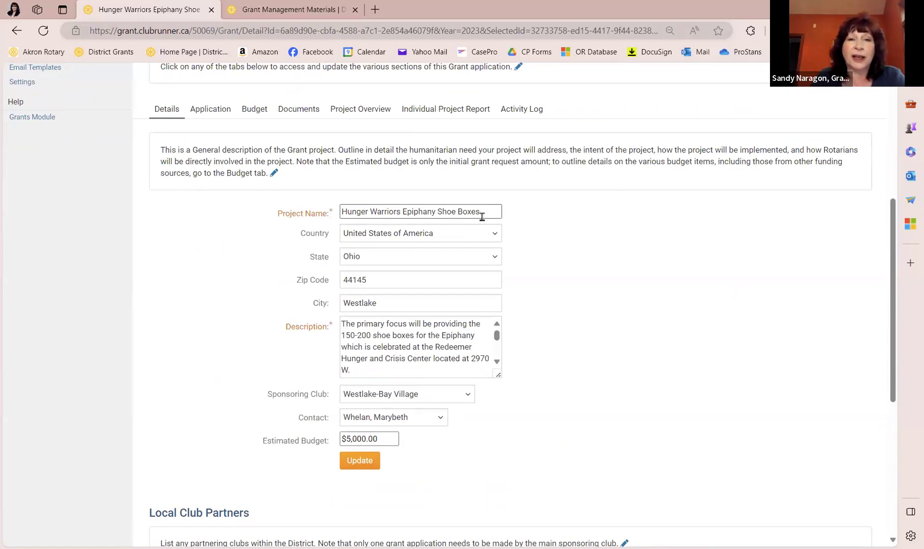
pyautogui.click(601, 227)
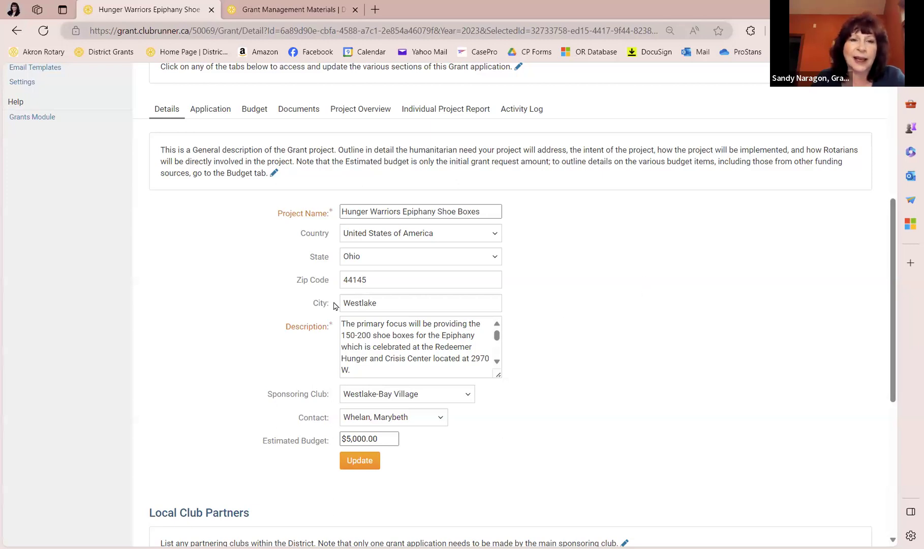
# Step: Read through the full project description of the Hunger Warriors Epiphany Shoe Boxes grant
pyautogui.scroll(3, 422, 337)
pyautogui.scroll(-5, 405, 281)
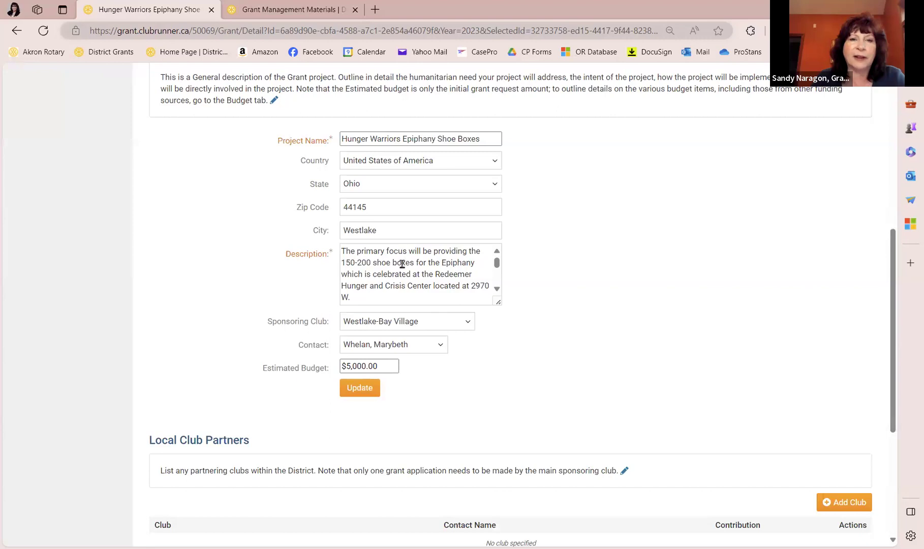
pyautogui.click(399, 273)
pyautogui.scroll(-1, 400, 272)
pyautogui.scroll(1, 399, 272)
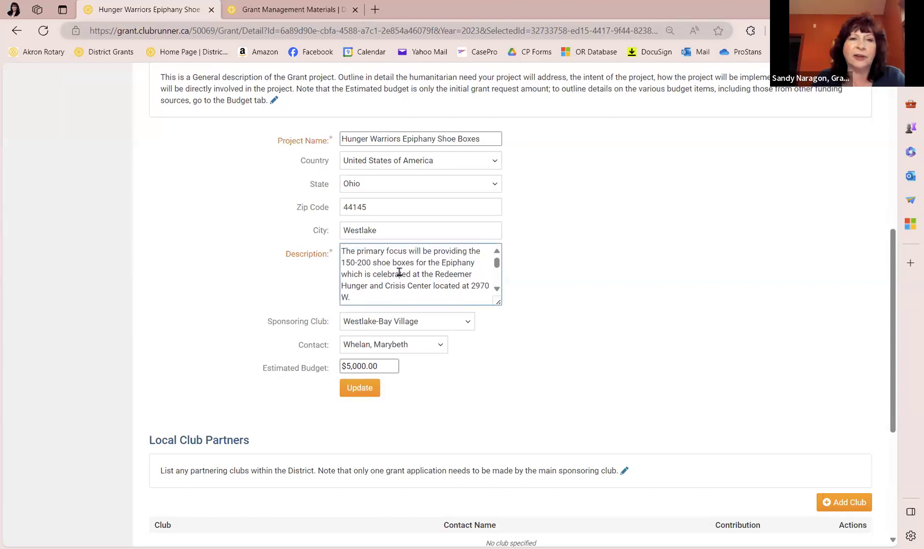
pyautogui.scroll(-5, 400, 272)
pyautogui.scroll(-6, 400, 272)
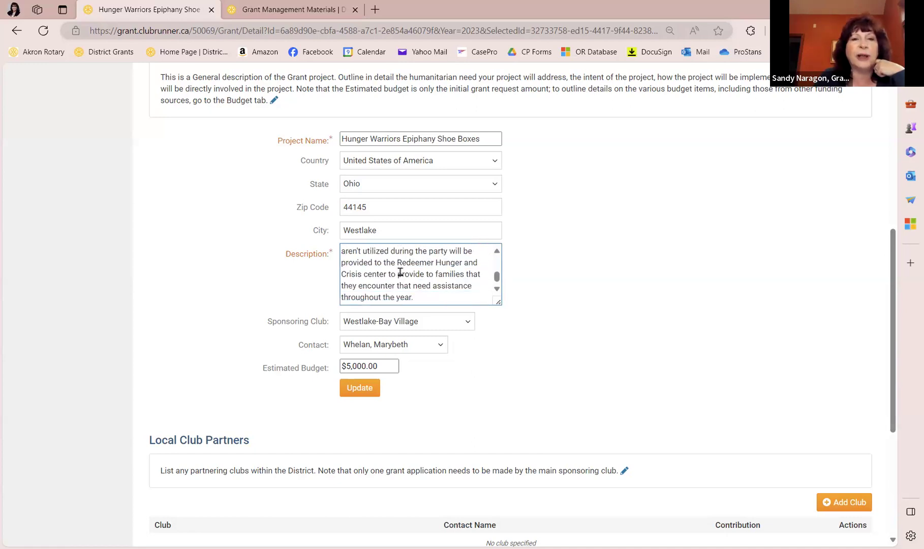
pyautogui.scroll(7, 400, 273)
pyautogui.scroll(2, 459, 272)
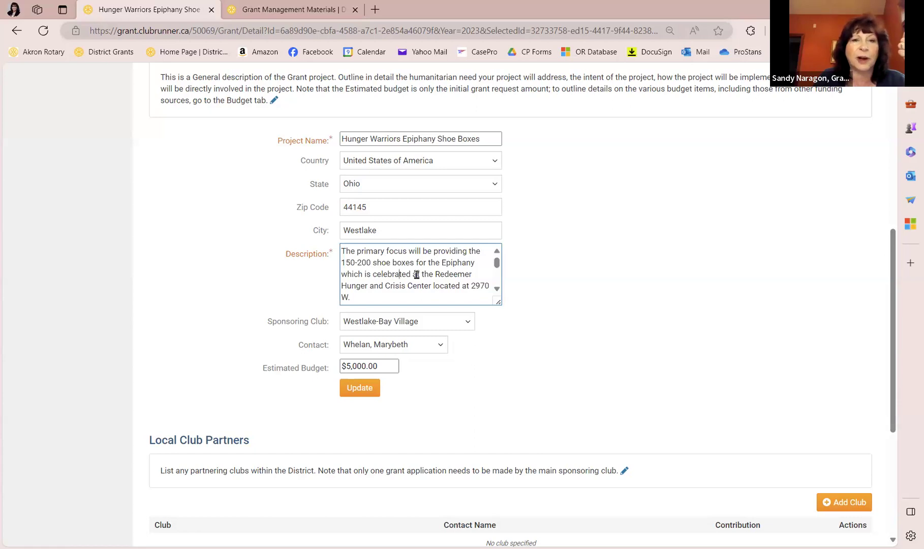
pyautogui.scroll(-1, 412, 272)
pyautogui.scroll(-3, 389, 263)
pyautogui.scroll(-2, 390, 268)
pyautogui.scroll(1, 390, 268)
pyautogui.scroll(-3, 389, 269)
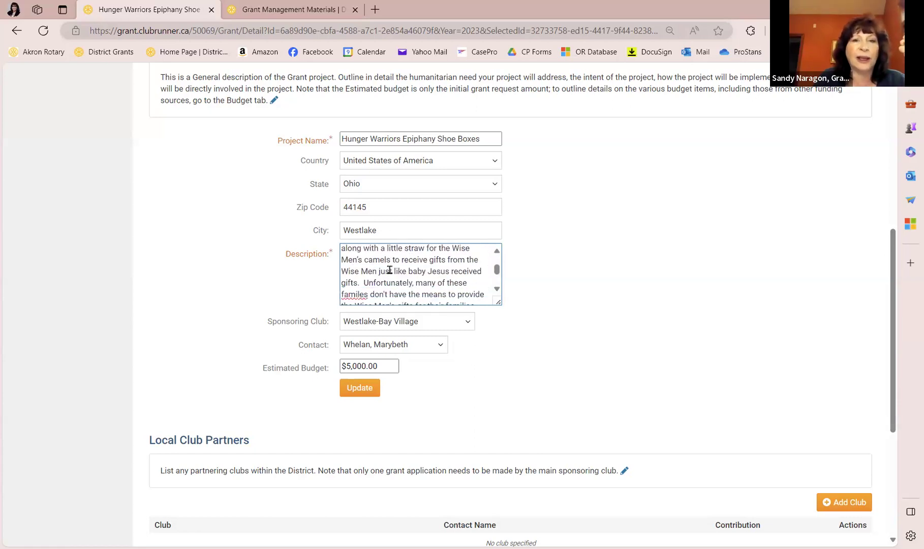
pyautogui.scroll(-2, 432, 270)
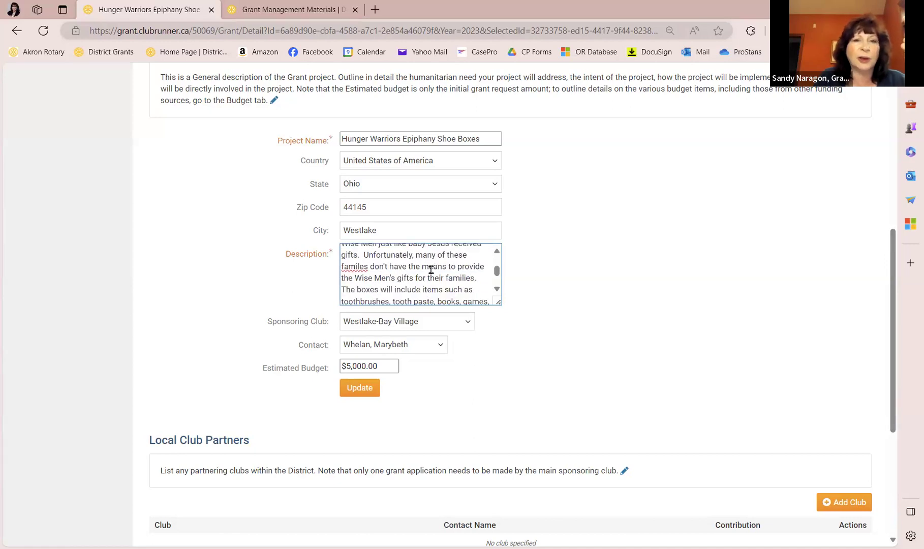
# Step: Read the rest of the project description and review the contacts available for the sponsoring club, keeping the current contact
pyautogui.scroll(-1, 437, 282)
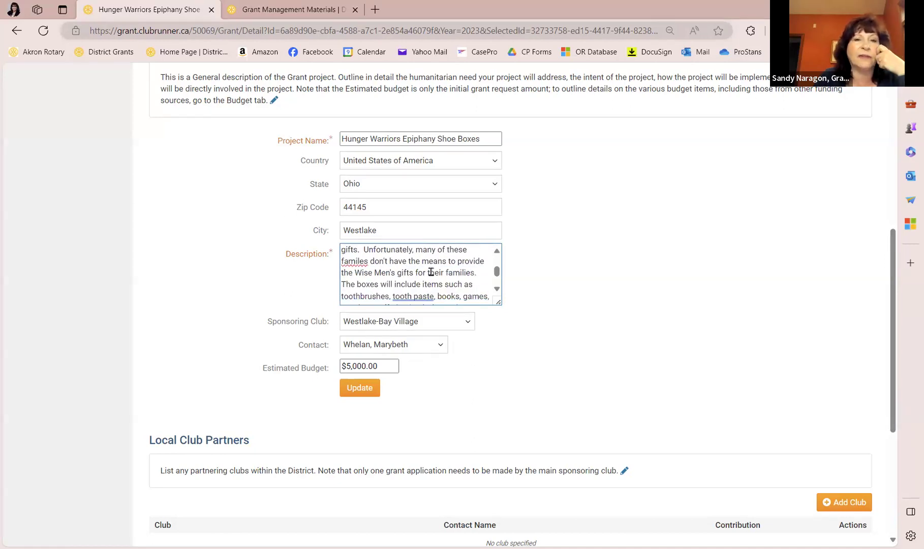
pyautogui.scroll(-5, 444, 292)
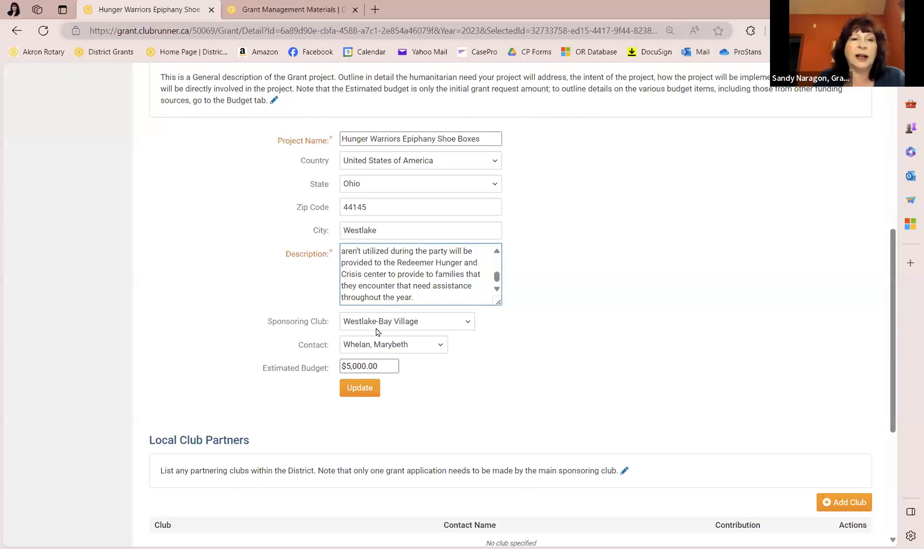
pyautogui.click(415, 349)
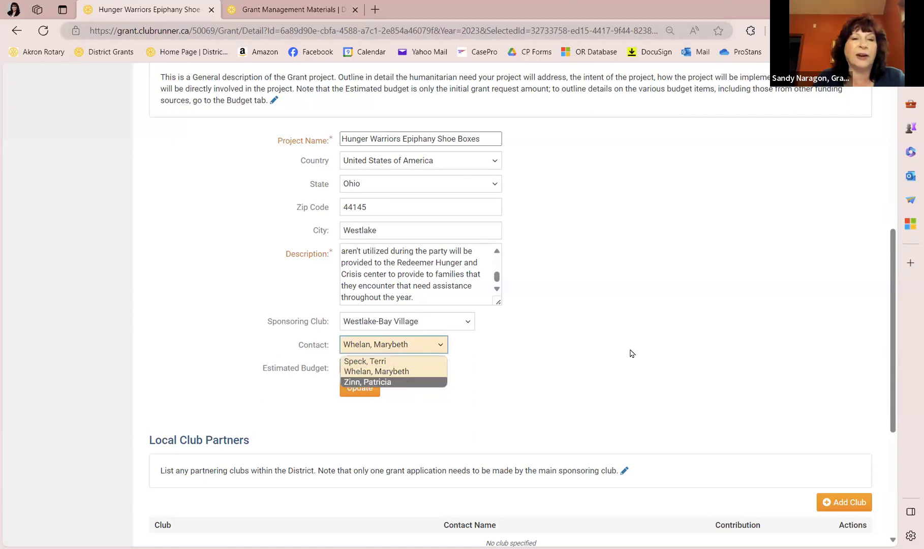
pyautogui.click(476, 348)
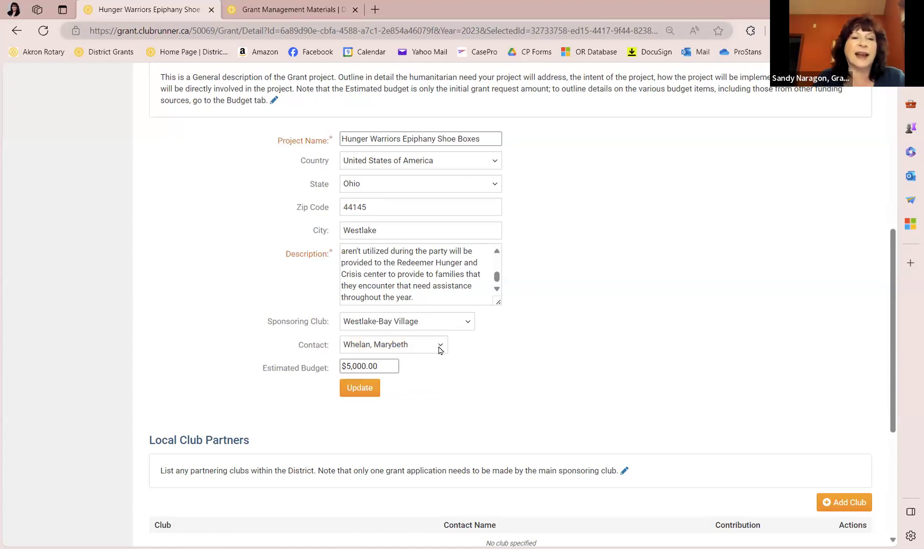
pyautogui.click(440, 346)
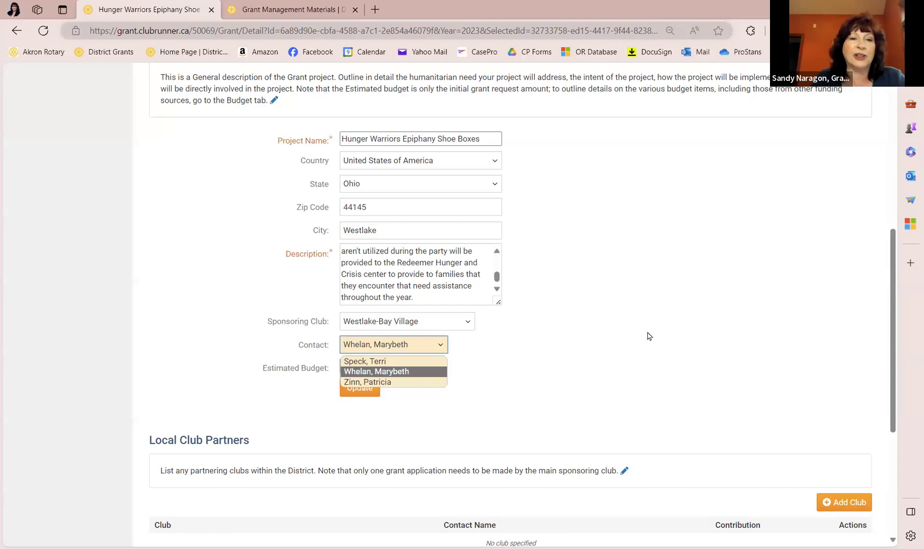
pyautogui.click(391, 375)
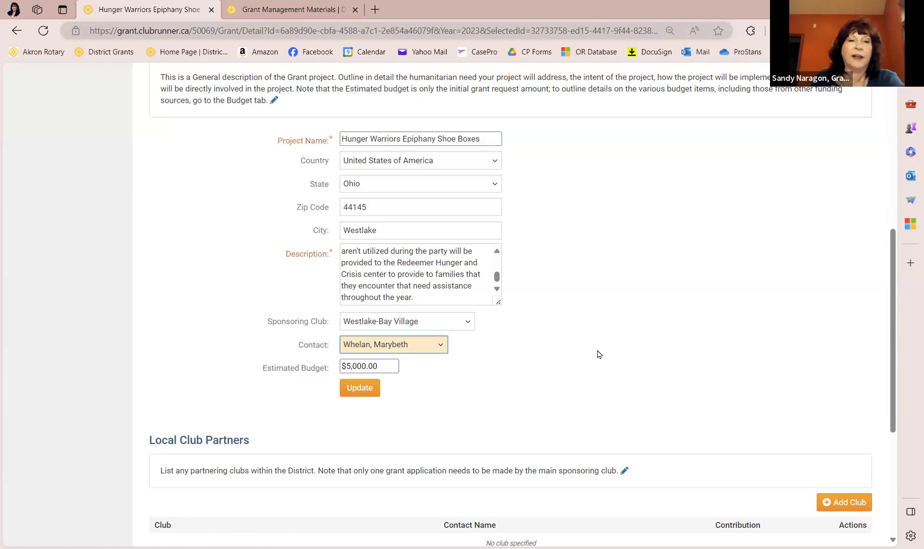
# Step: Open the Application section of the Hunger Warriors Epiphany Shoe Boxes grant
pyautogui.scroll(3, 646, 305)
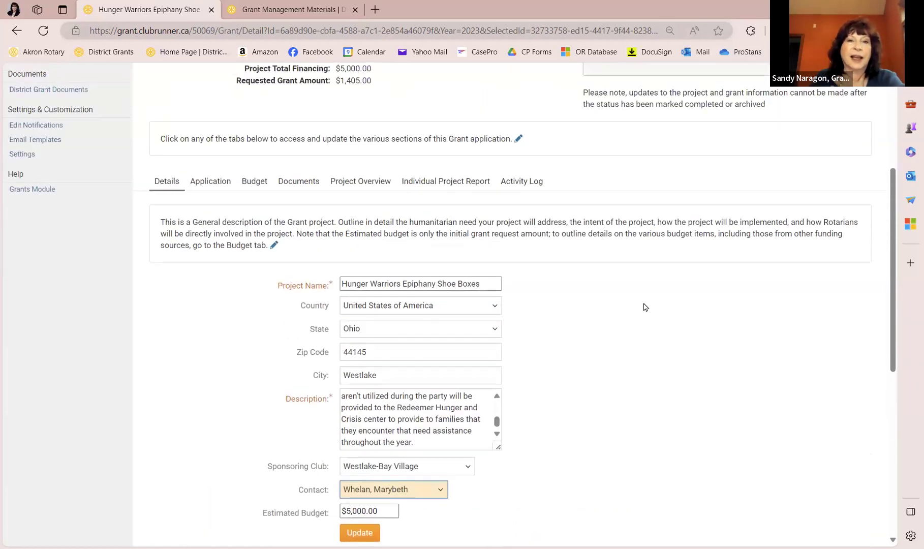
pyautogui.scroll(-1, 639, 337)
pyautogui.scroll(1, 642, 338)
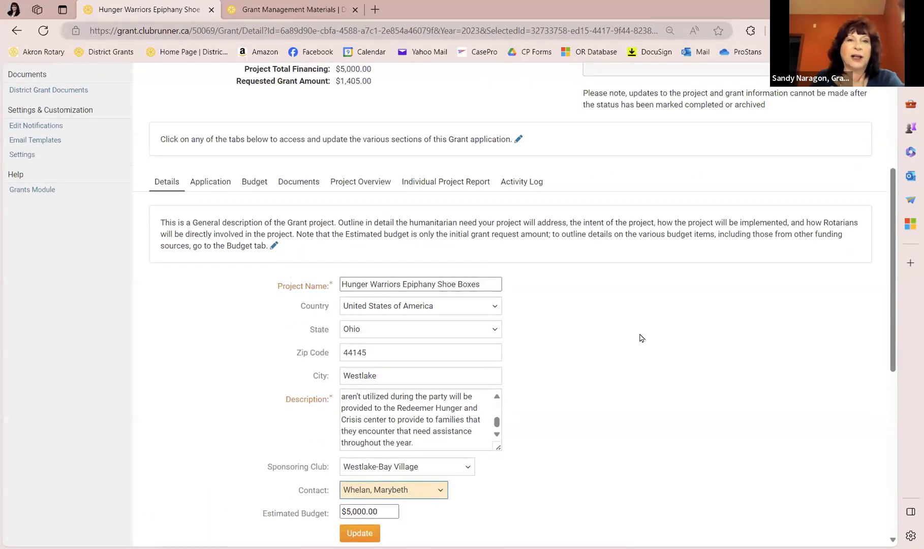
pyautogui.click(210, 186)
pyautogui.scroll(-3, 639, 498)
pyautogui.scroll(-1, 638, 499)
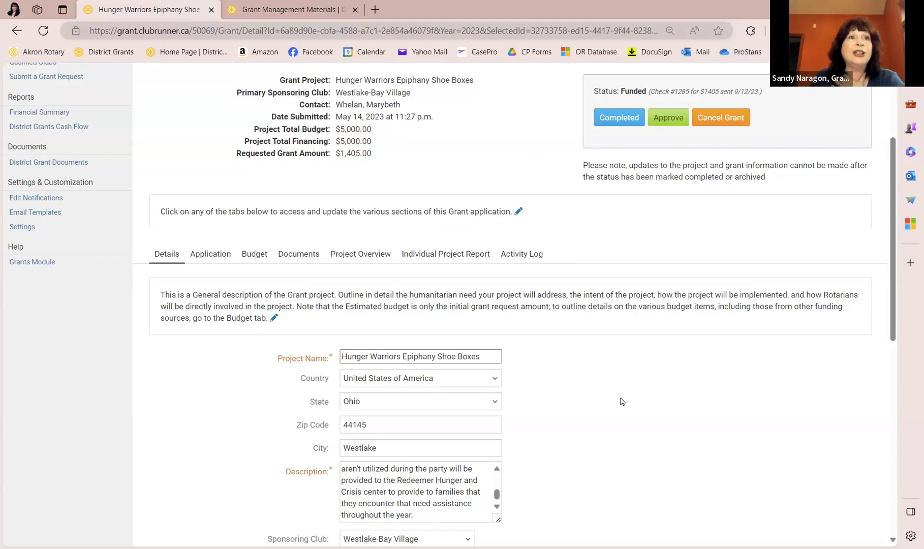
pyautogui.click(209, 255)
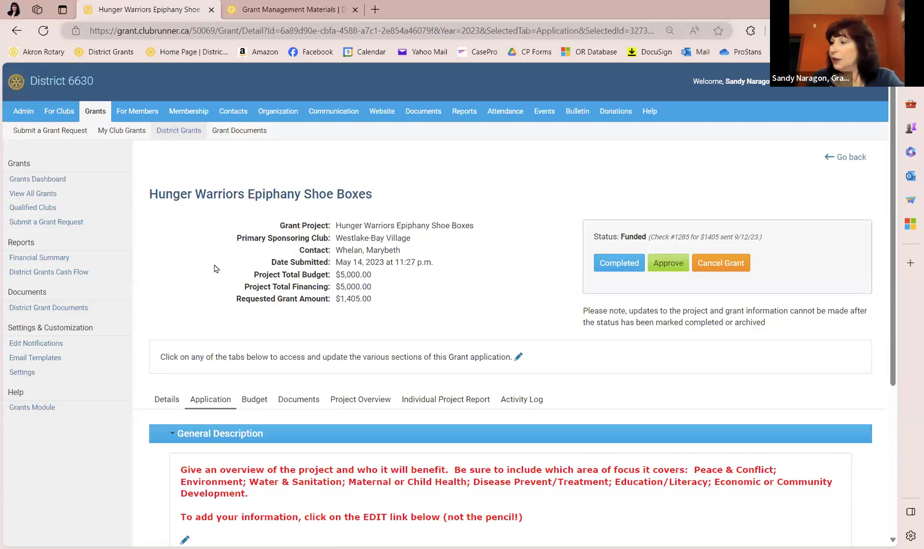
# Step: Switch back to the grant's Details section, and return to the General Description in the Application section
pyautogui.scroll(-1, 214, 268)
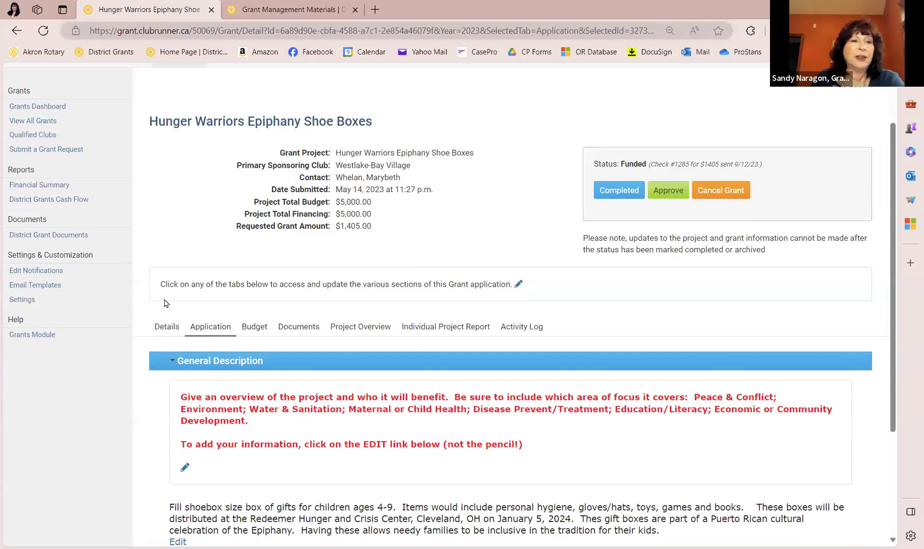
pyautogui.click(165, 333)
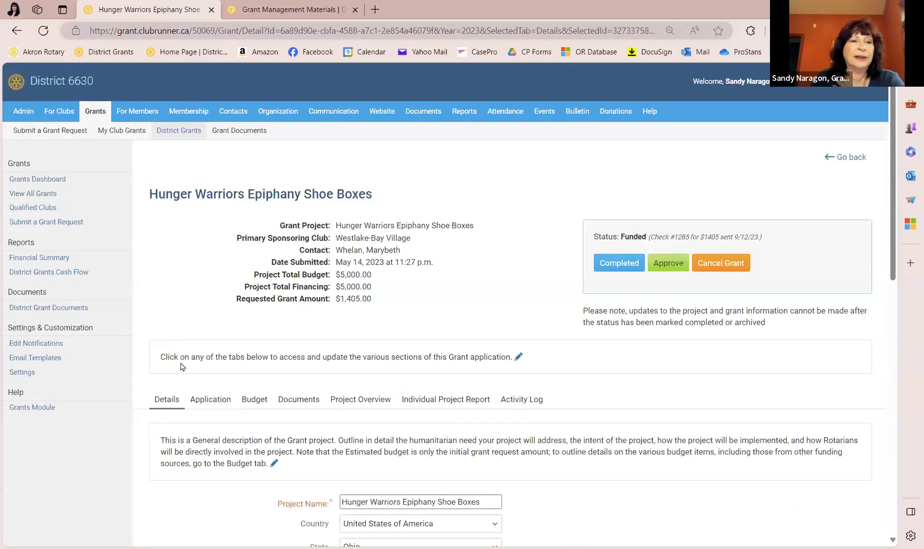
pyautogui.scroll(-1, 206, 254)
pyautogui.click(206, 253)
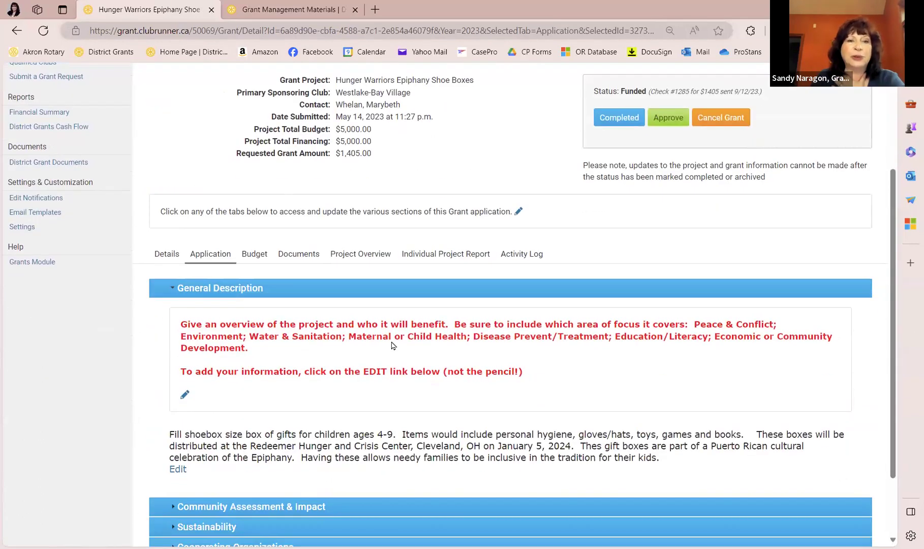
# Step: Review the General Description instructions and answer, opening its text editor twice and closing it each time without saving
pyautogui.scroll(-1, 392, 346)
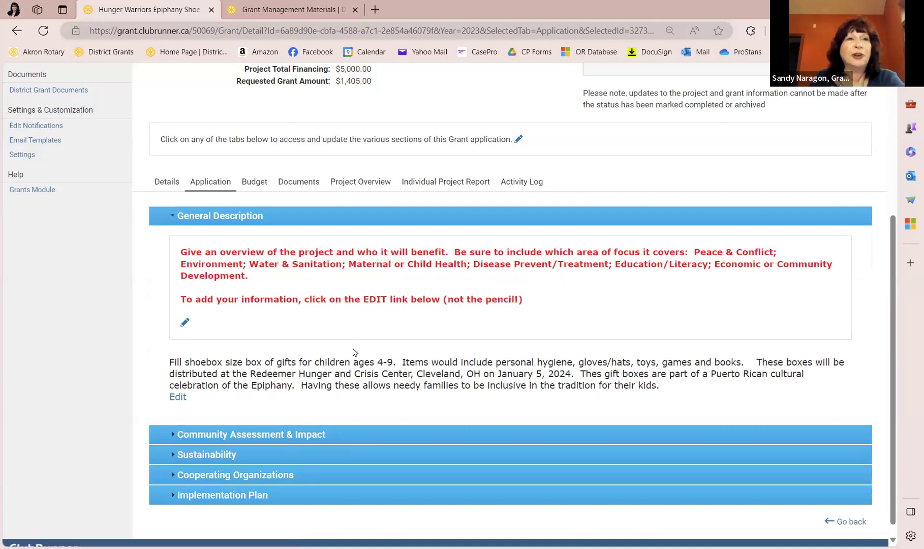
pyautogui.scroll(-1, 305, 355)
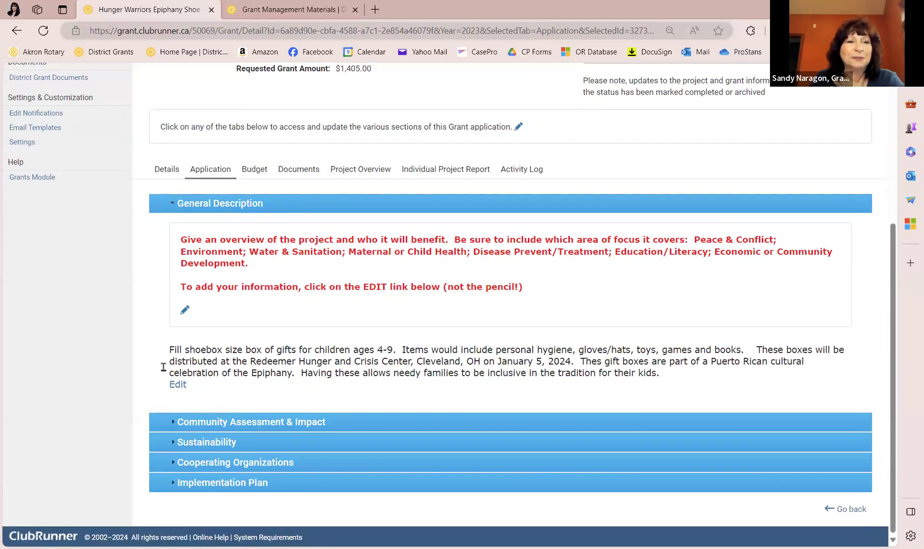
pyautogui.click(178, 385)
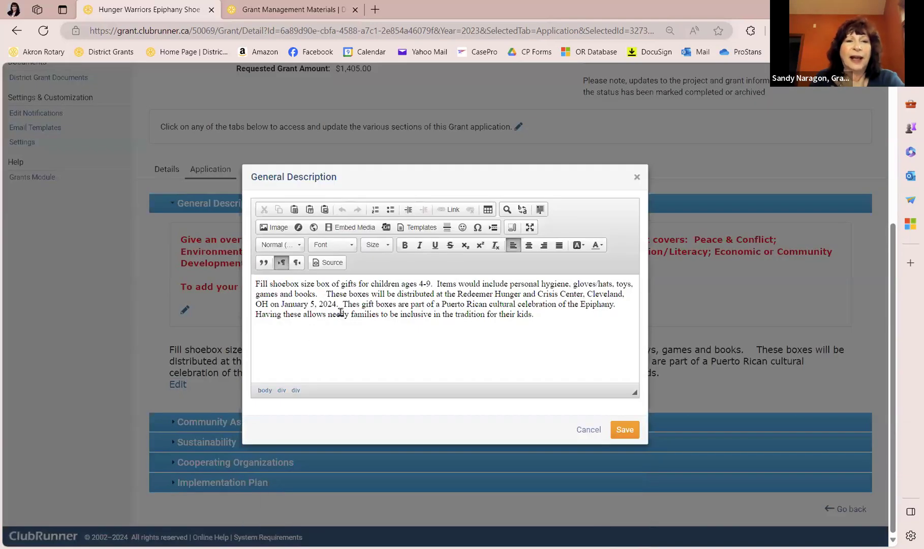
pyautogui.click(512, 299)
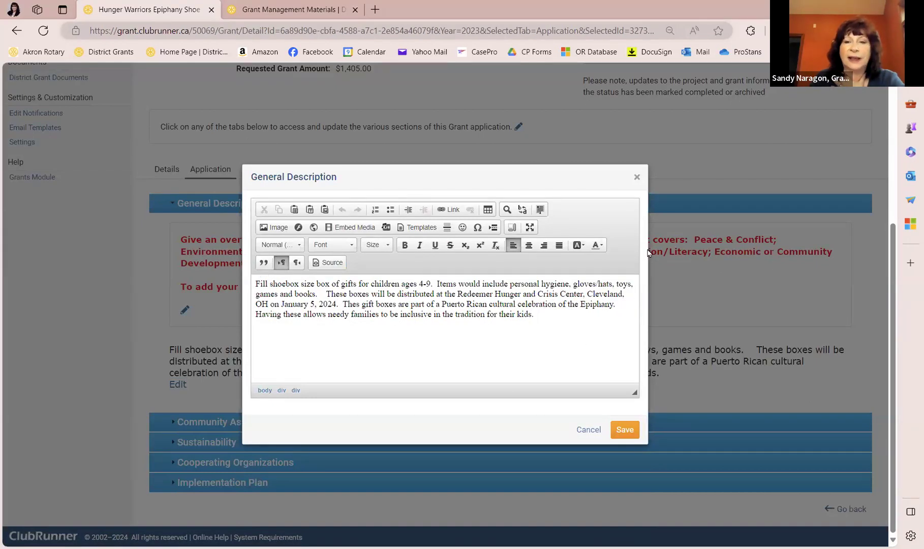
pyautogui.click(637, 177)
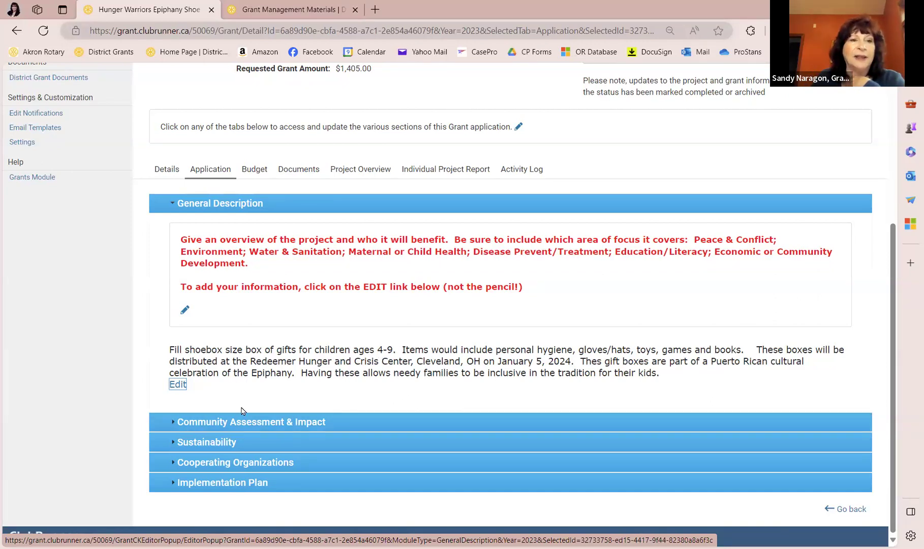
pyautogui.click(176, 384)
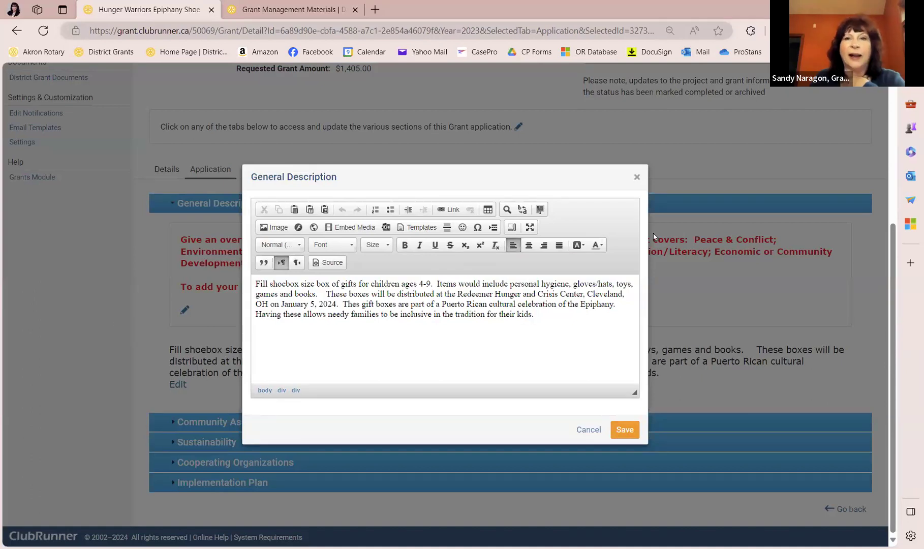
pyautogui.click(637, 176)
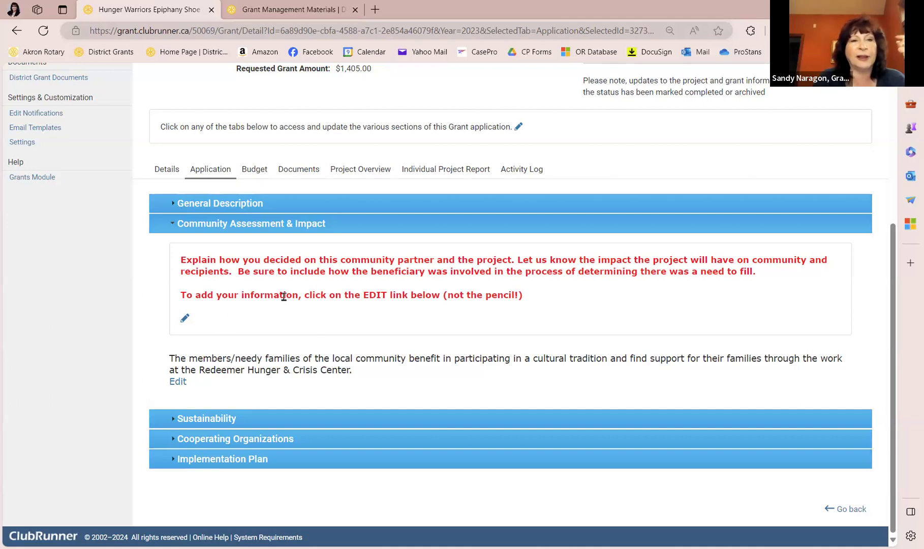
# Step: Open the Community Assessment & Impact answer for editing and save it without changing the text
pyautogui.click(177, 383)
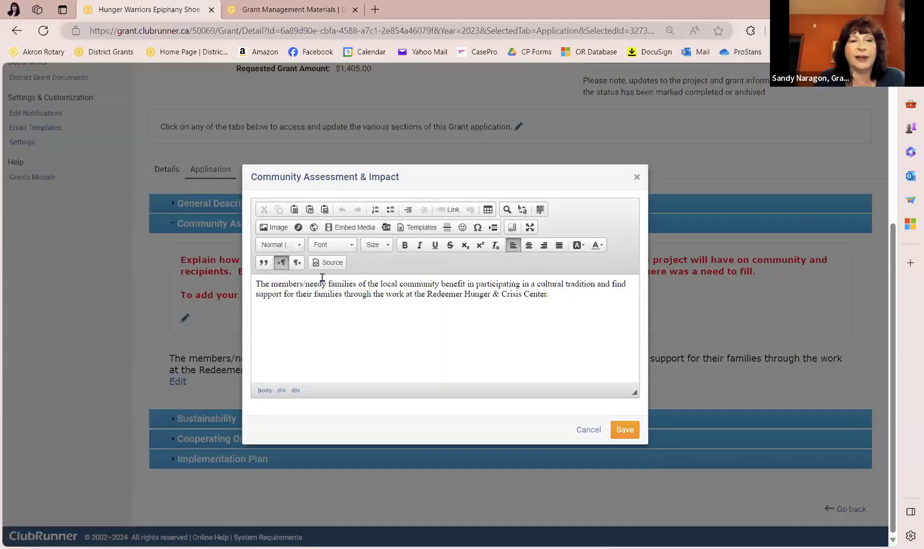
pyautogui.click(624, 429)
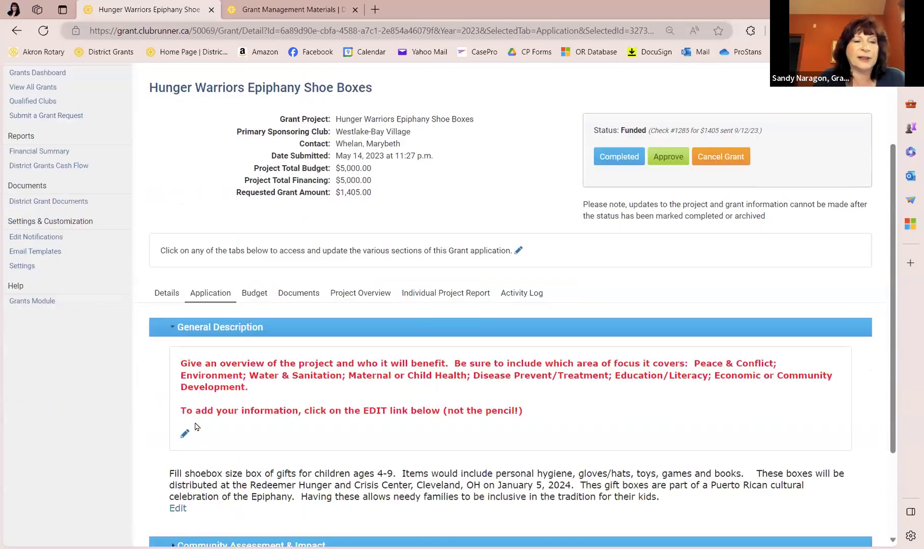
# Step: Review the instructions and answers in the Sustainability and Cooperating Organizations parts of the application
pyautogui.scroll(-5, 168, 425)
pyautogui.click(169, 442)
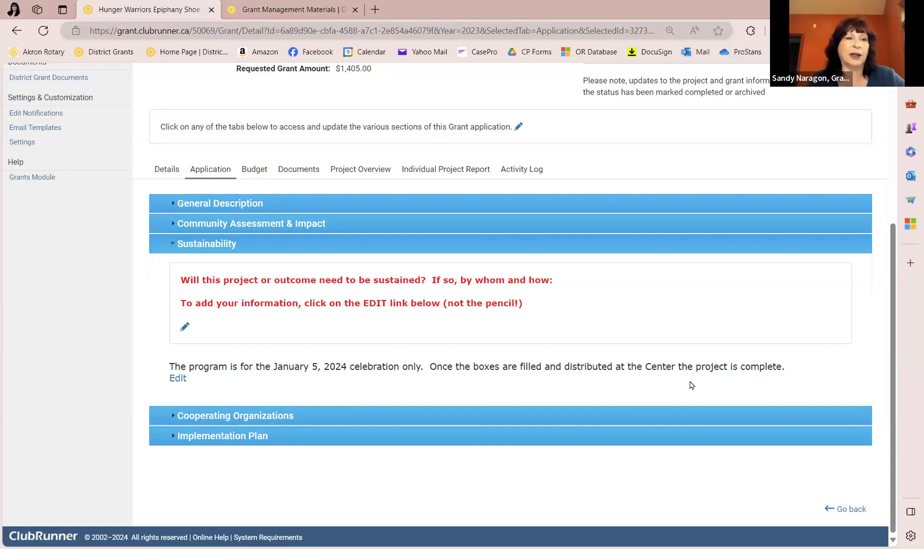
pyautogui.click(202, 416)
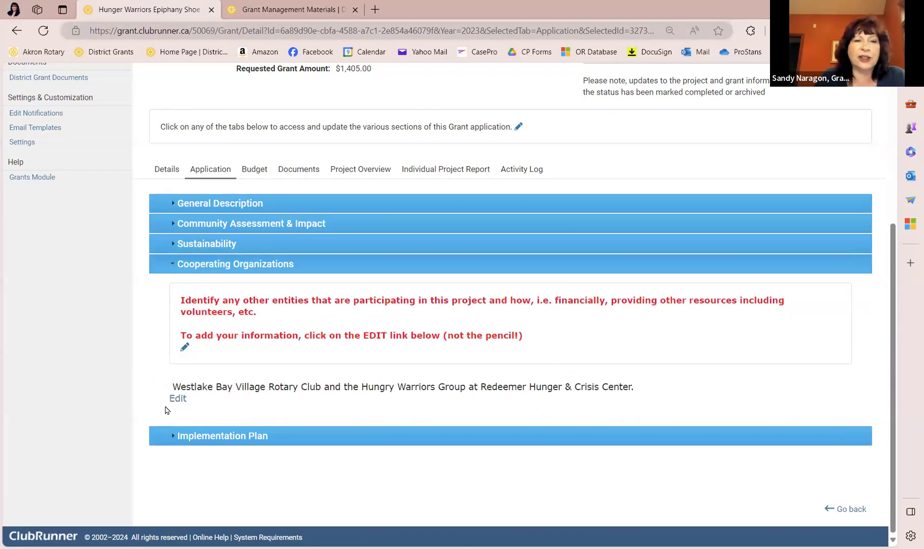